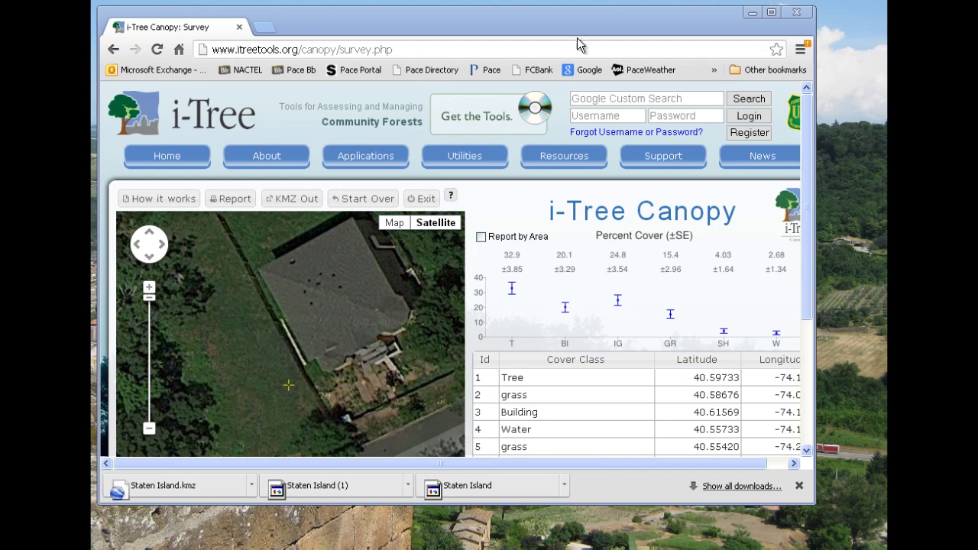
Reposition the Chrome window on the desktop and drag its edge to make it slightly narrower
left_click_drag(558, 28, 555, 23)
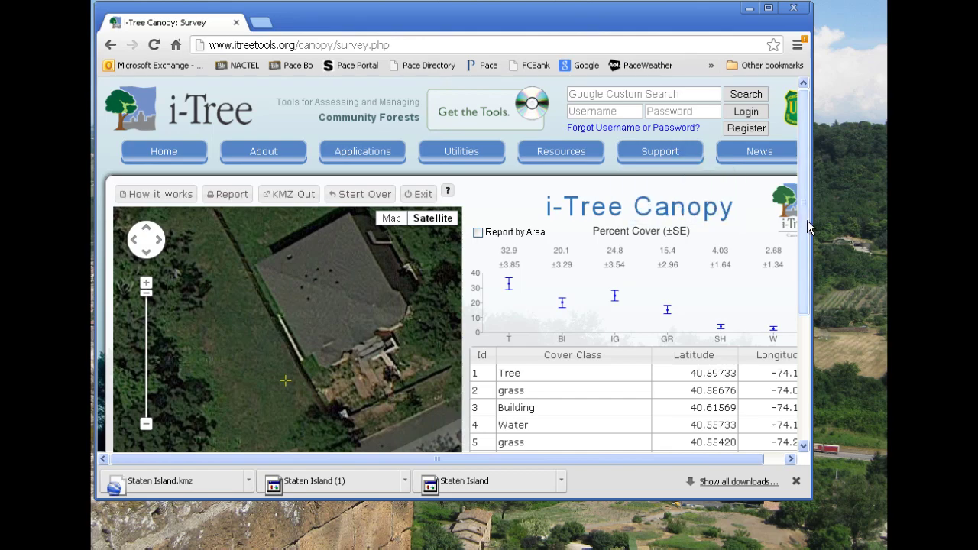
left_click_drag(802, 229, 768, 316)
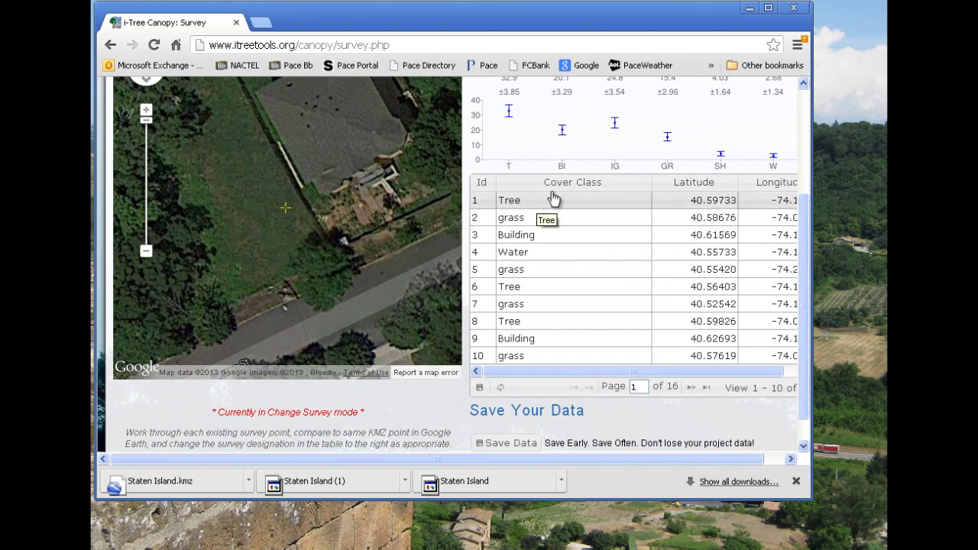
left_click_drag(808, 214, 787, 179)
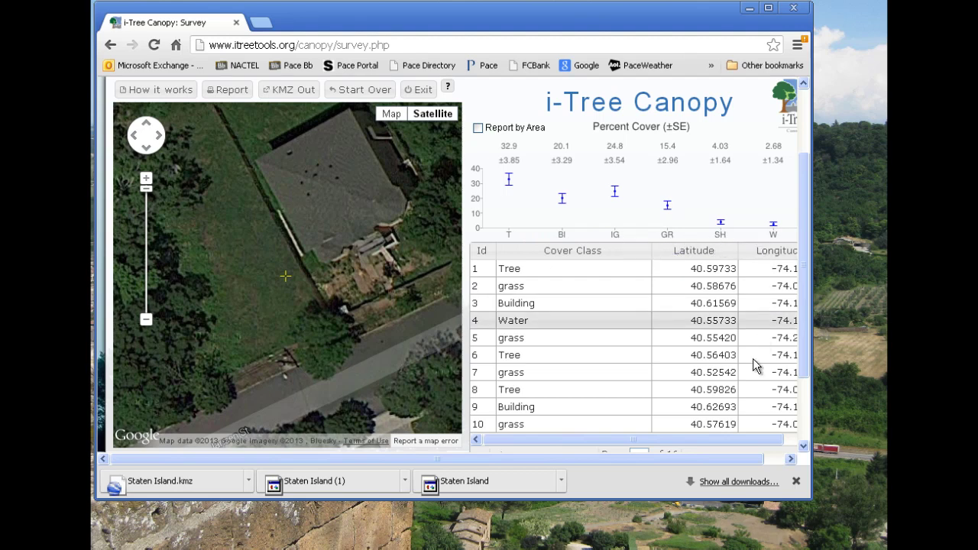
mouse_move(765, 439)
left_mouse_down()
mouse_move(783, 441)
mouse_move(773, 440)
left_mouse_up()
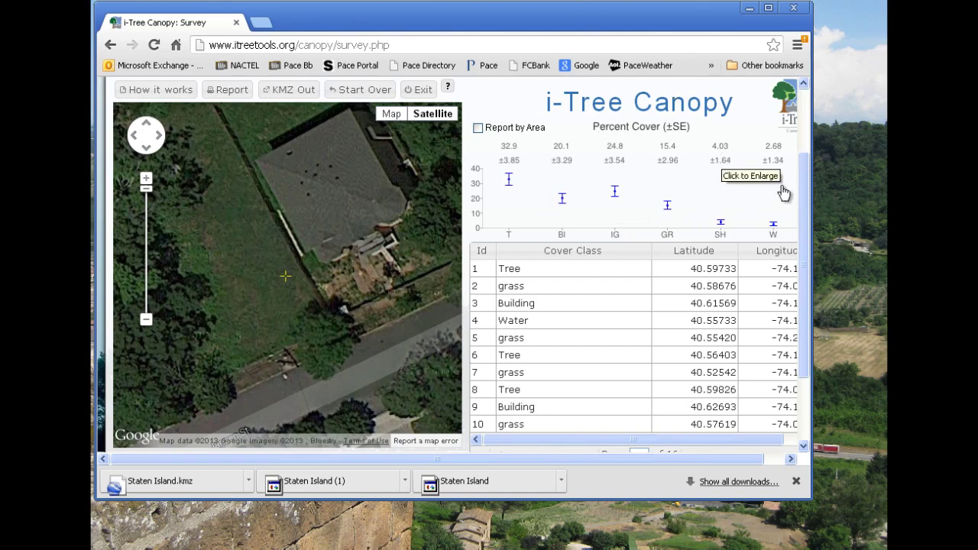
left_click_drag(807, 171, 804, 211)
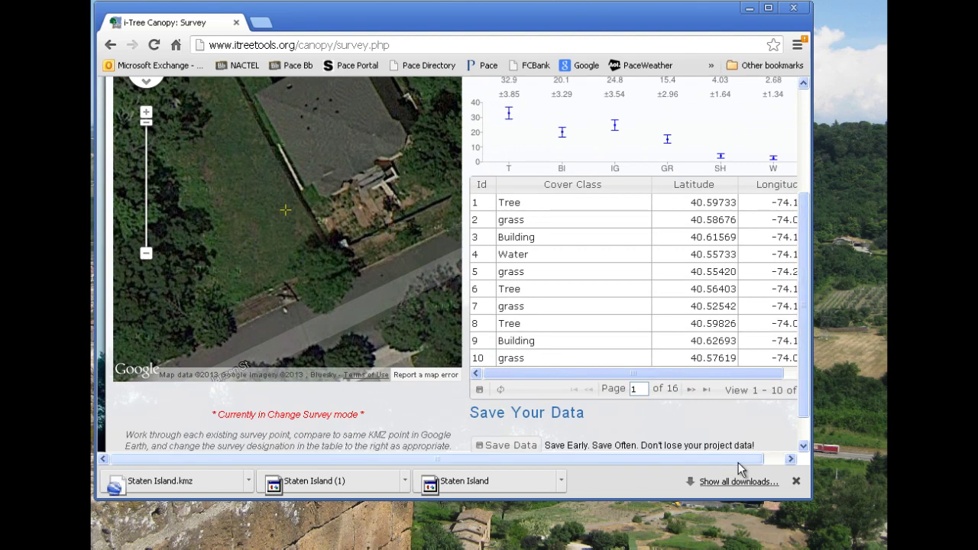
left_click_drag(738, 462, 799, 425)
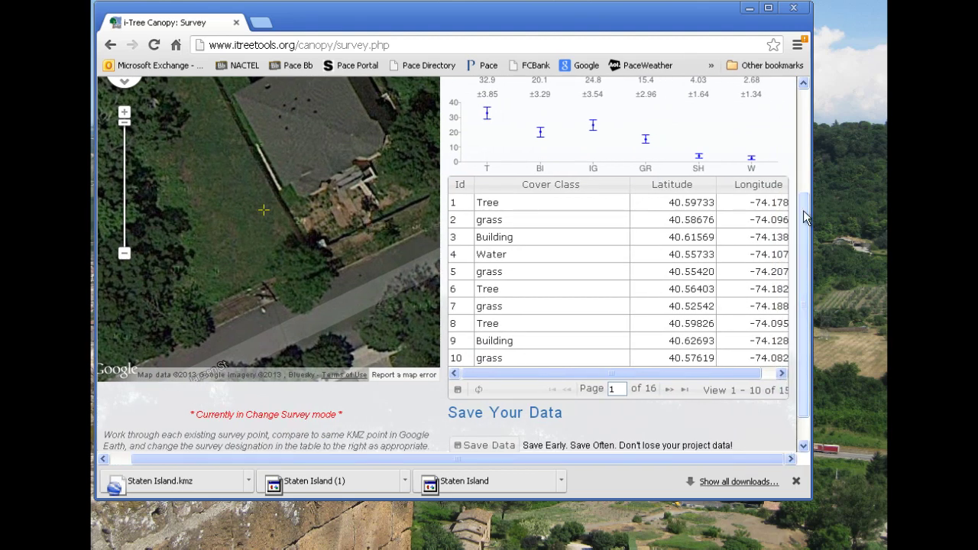
left_click_drag(806, 217, 814, 160)
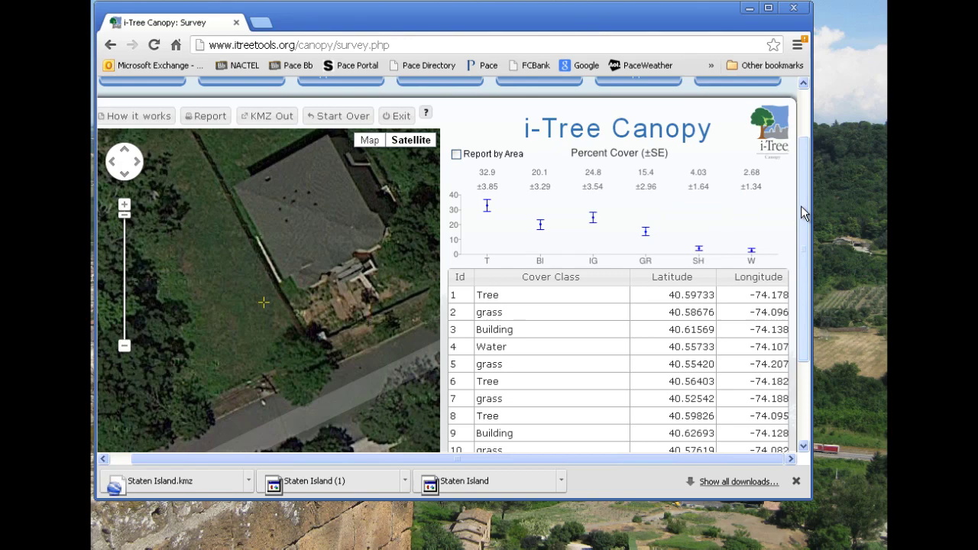
left_click_drag(809, 208, 795, 250)
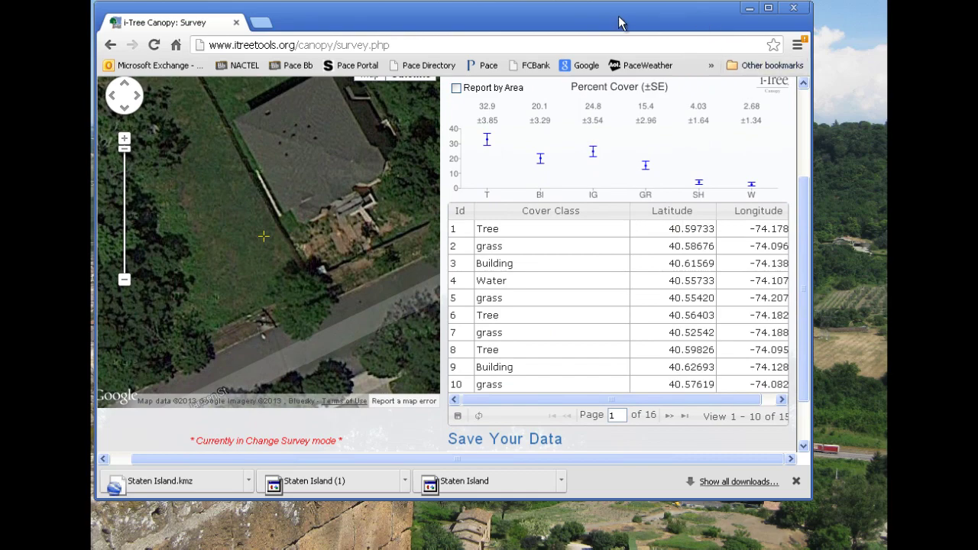
mouse_move(617, 24)
left_mouse_down()
mouse_move(617, 49)
mouse_move(623, 28)
left_mouse_up()
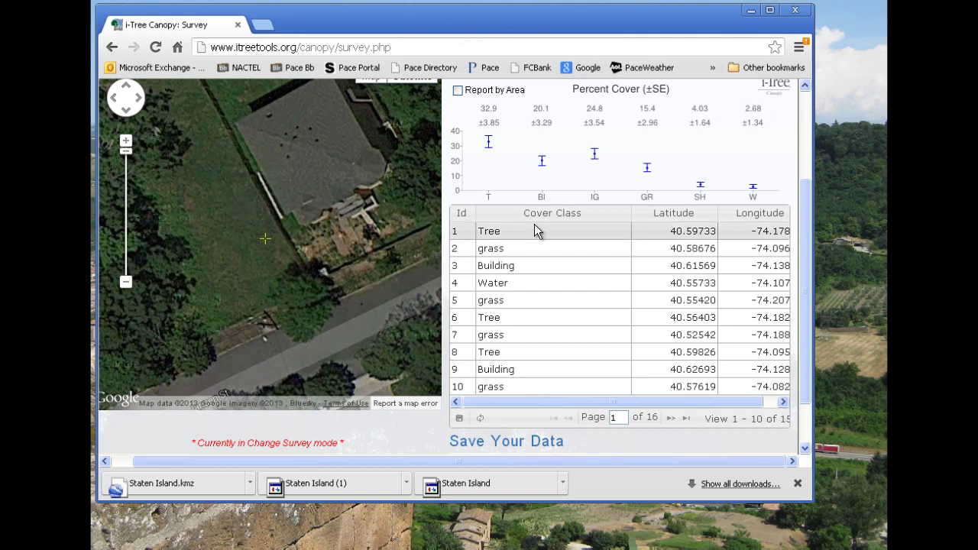
left_click_drag(814, 179, 814, 146)
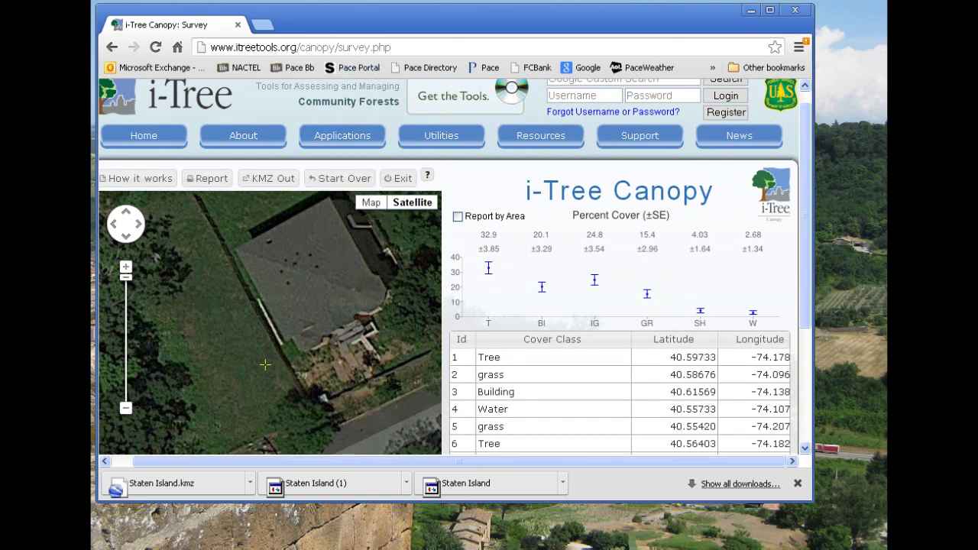
Show the downloaded Staten Island.kmz in the Downloads folder and open it in Google Earth
left_click(250, 483)
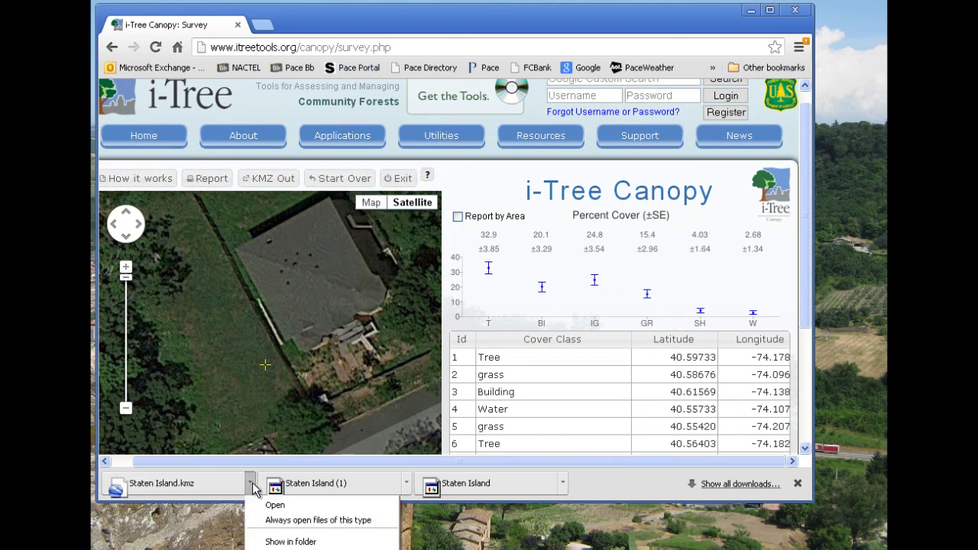
left_click(287, 539)
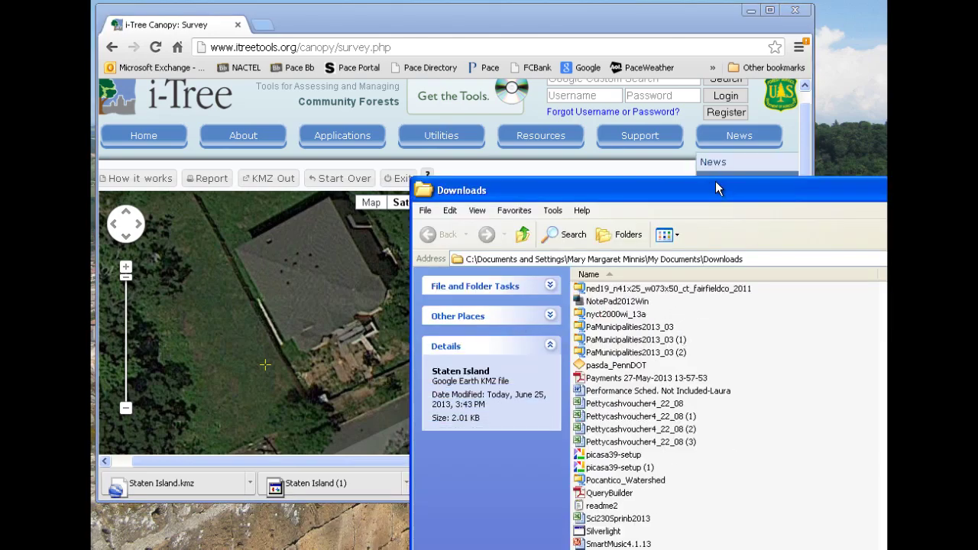
left_click_drag(716, 182, 548, 0)
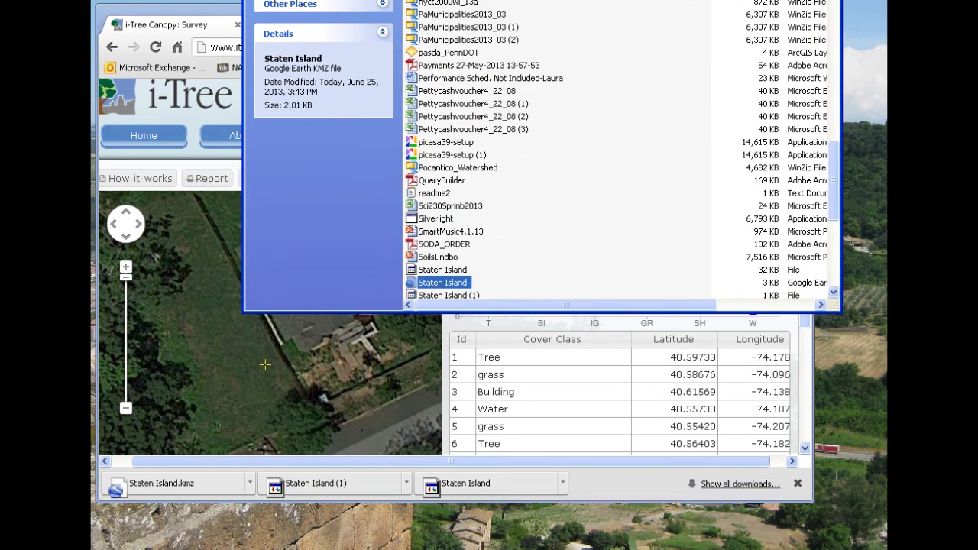
key("alt+Tab")
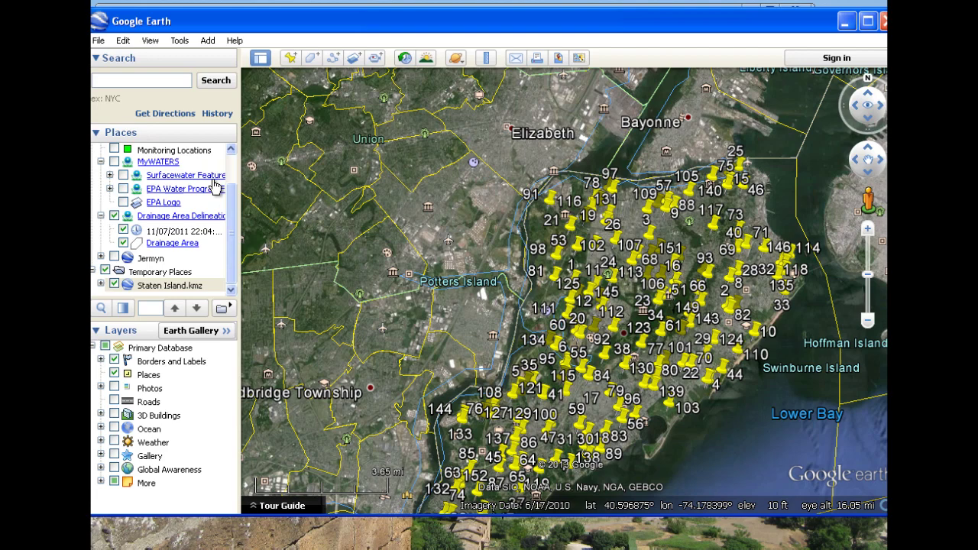
Select and expand the Staten Island.kmz layer in Places, then scroll through its numbered pins
left_click(234, 233)
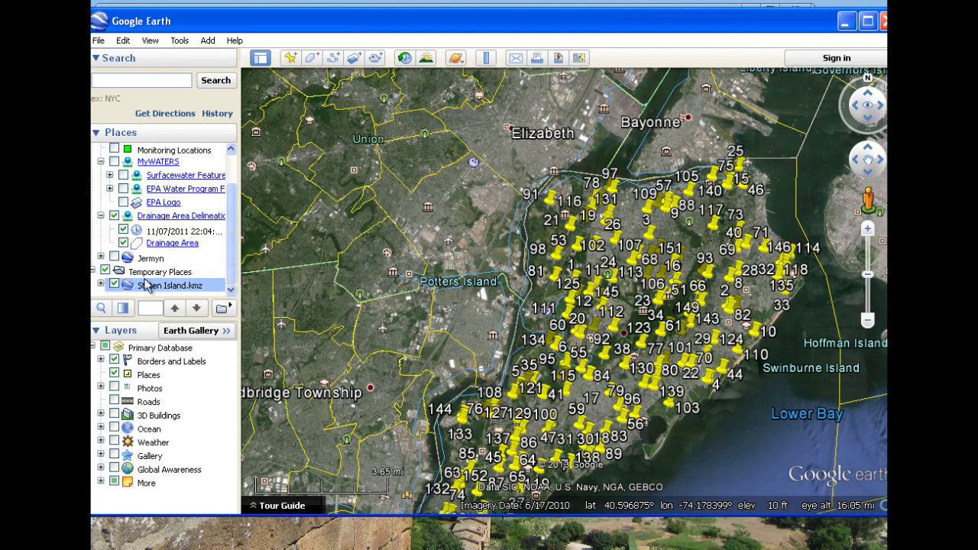
left_click(101, 284)
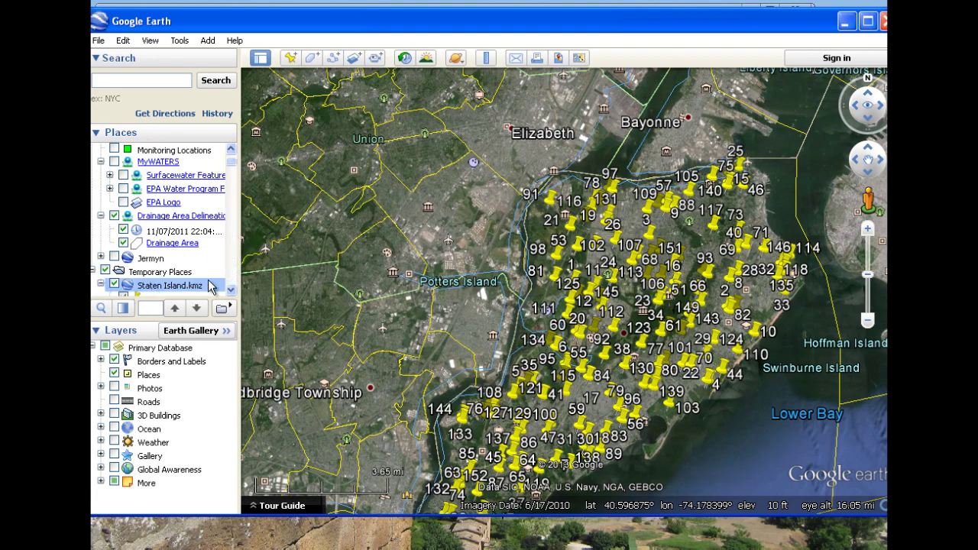
left_click_drag(234, 169, 223, 222)
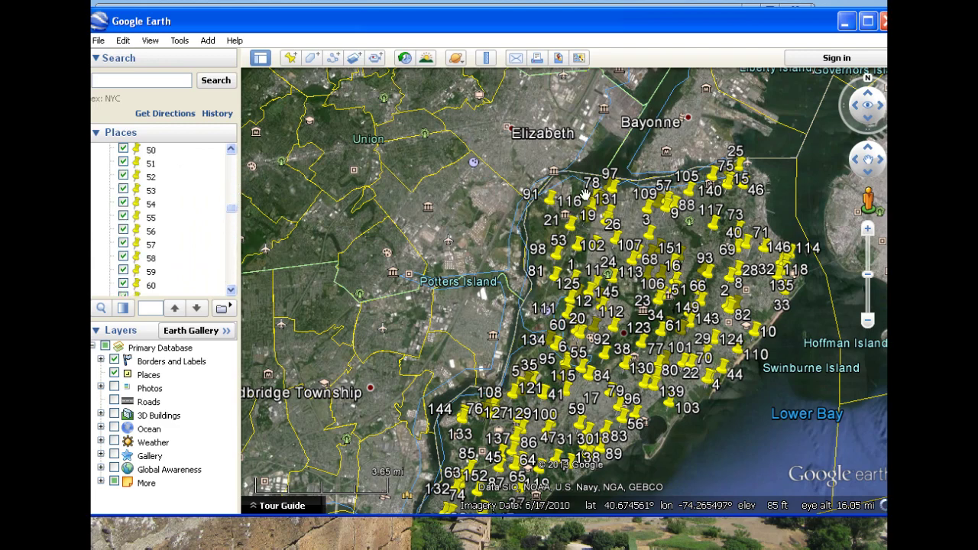
left_click_drag(234, 212, 231, 172)
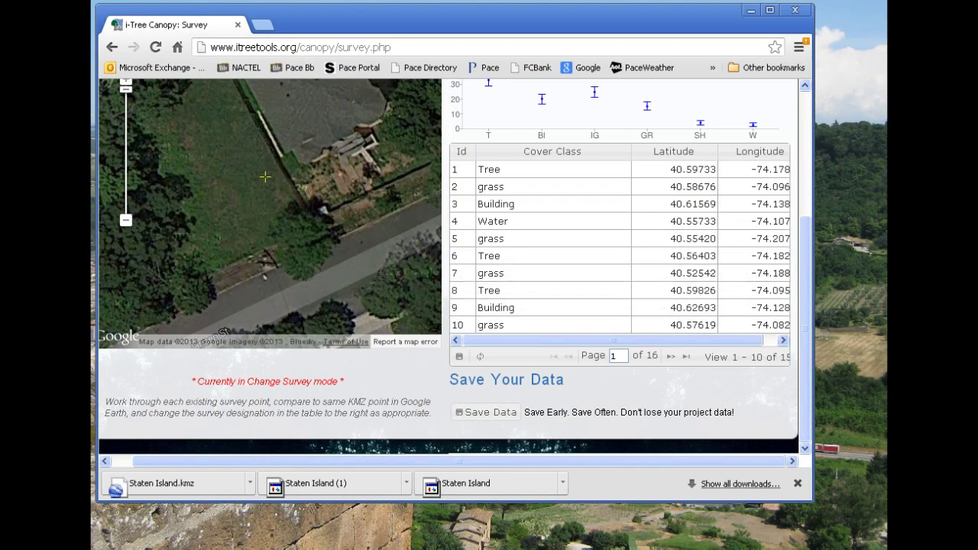
Open survey point 1's Tree cover class for editing and place Google Earth over the survey page
key("alt+Tab")
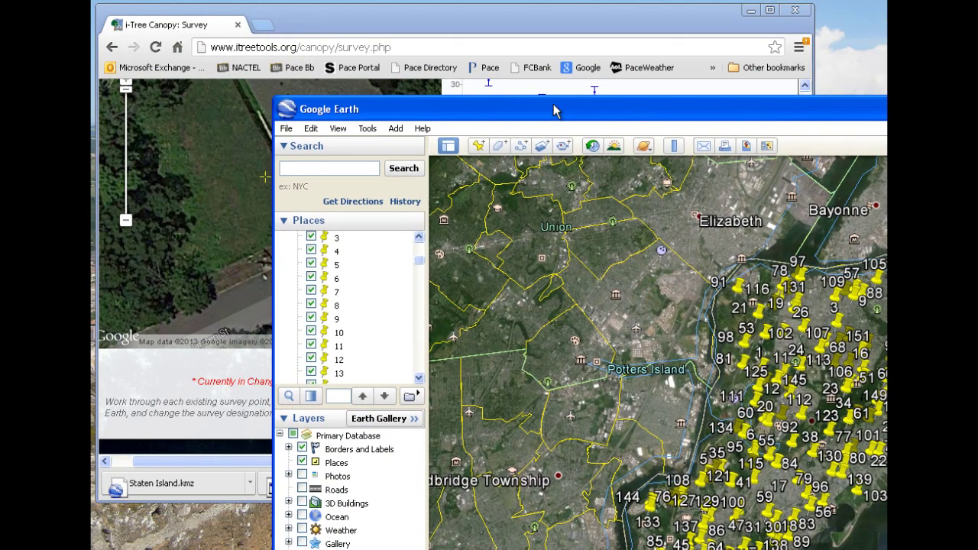
key("alt+Tab")
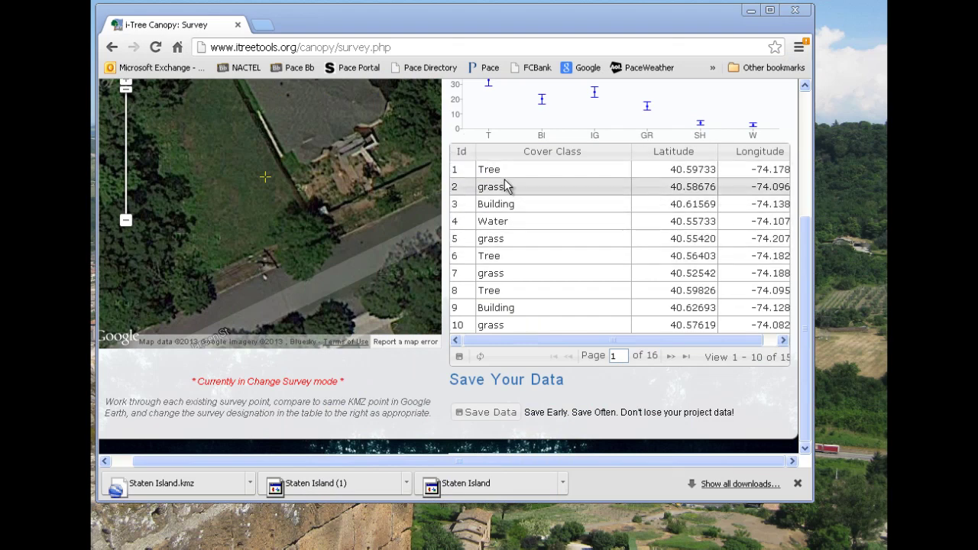
left_click(596, 171)
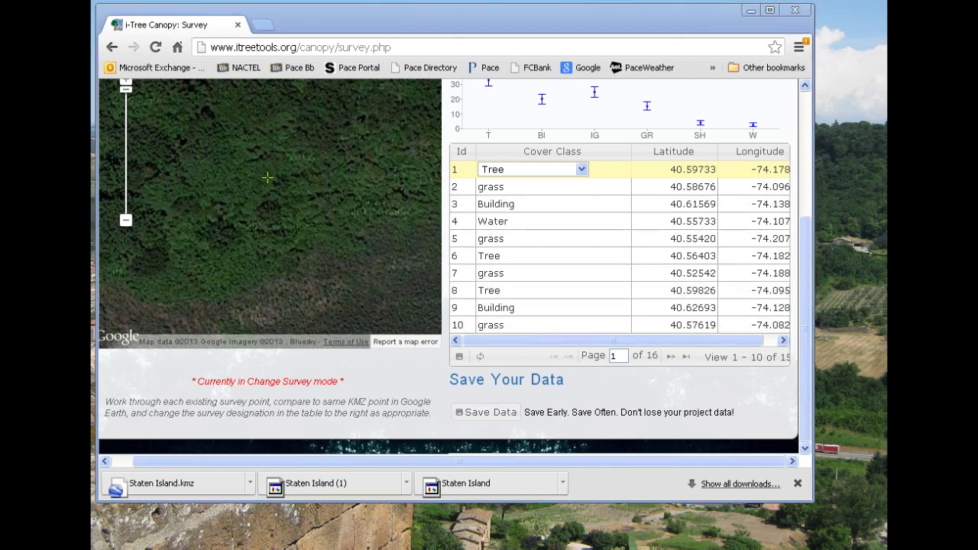
key("alt+Tab")
left_click_drag(509, 37, 470, 52)
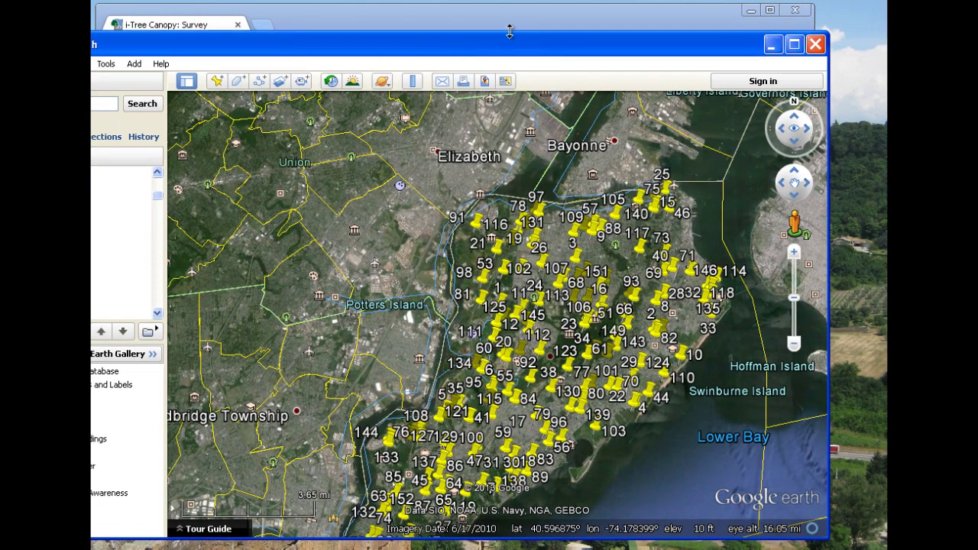
Turn on historical imagery and fly to survey placemark 3 in the 1995 imagery
left_click(332, 82)
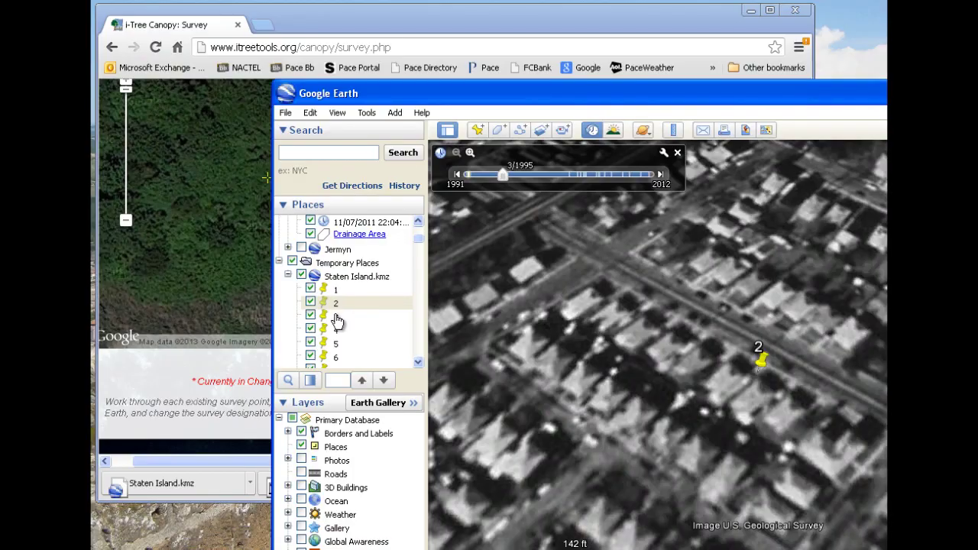
double_click(335, 320)
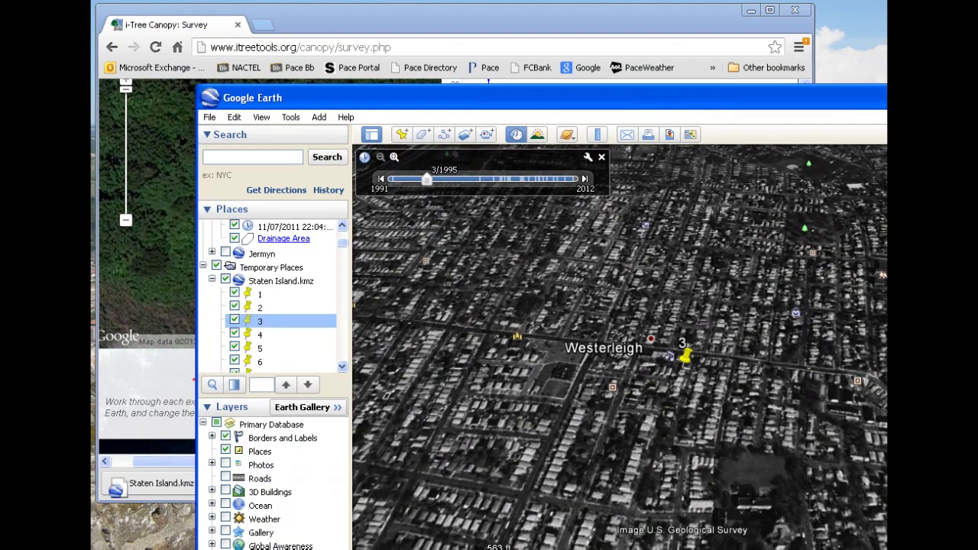
scroll(682, 353, "up", 5)
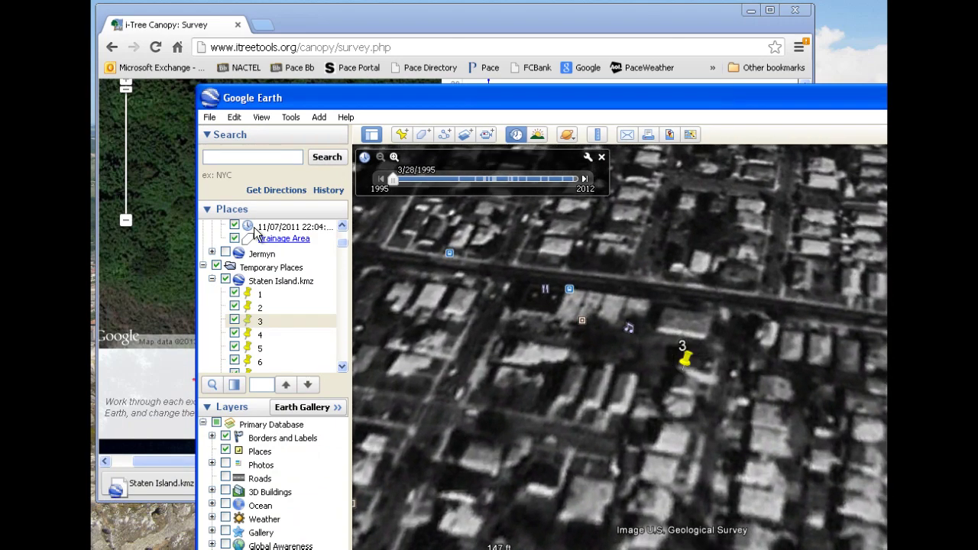
Fly to survey placemark 4 near Oakwood and check it against the i-Tree survey table
left_click(257, 336)
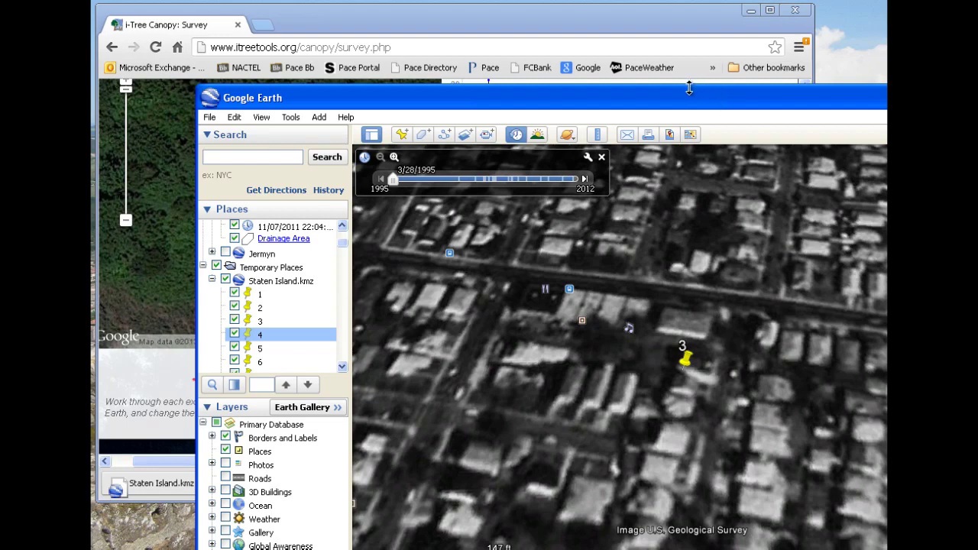
double_click(251, 337)
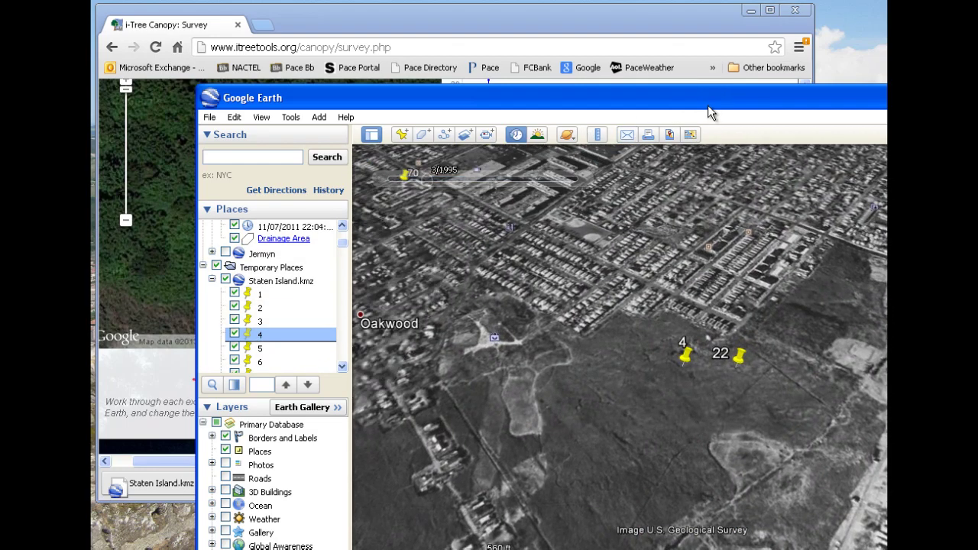
left_click_drag(717, 99, 720, 84)
key("alt+Tab")
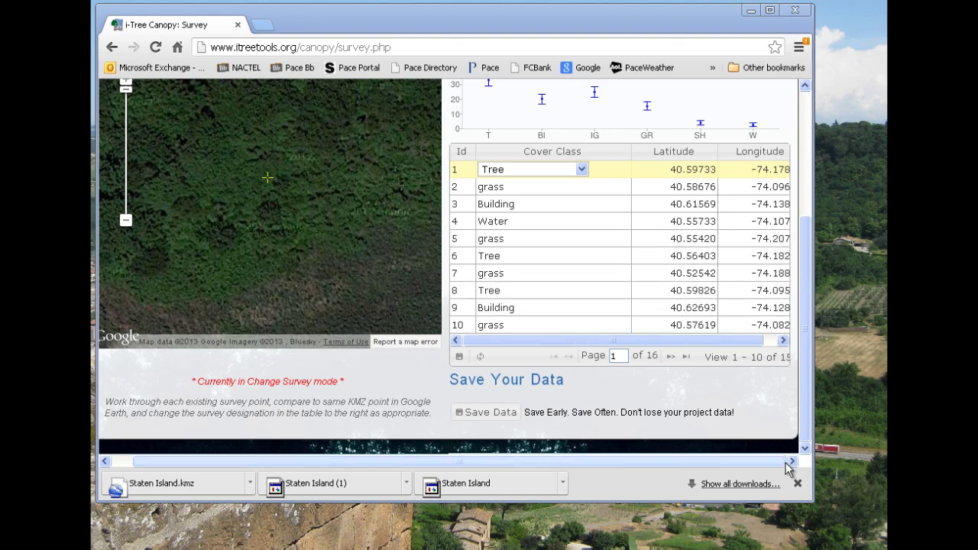
left_click(782, 340)
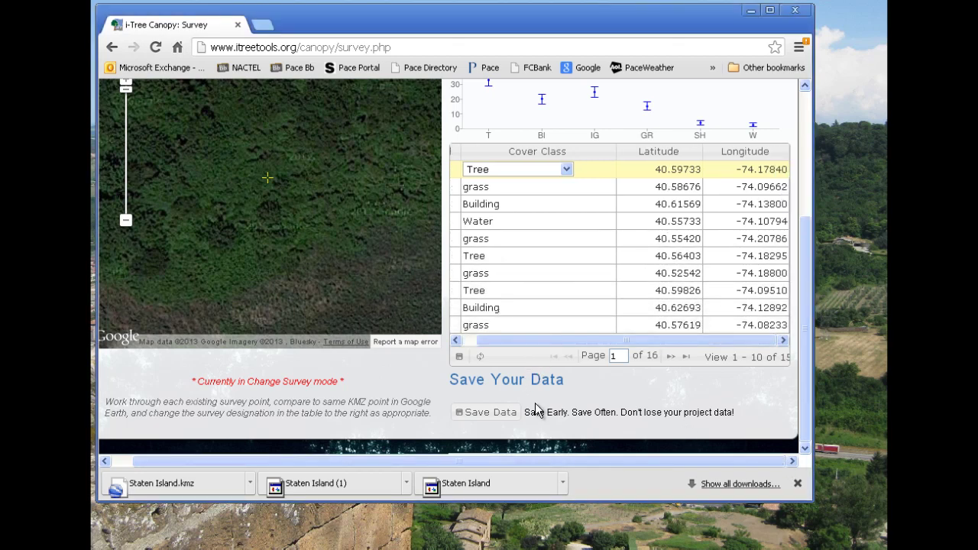
key("alt+Tab")
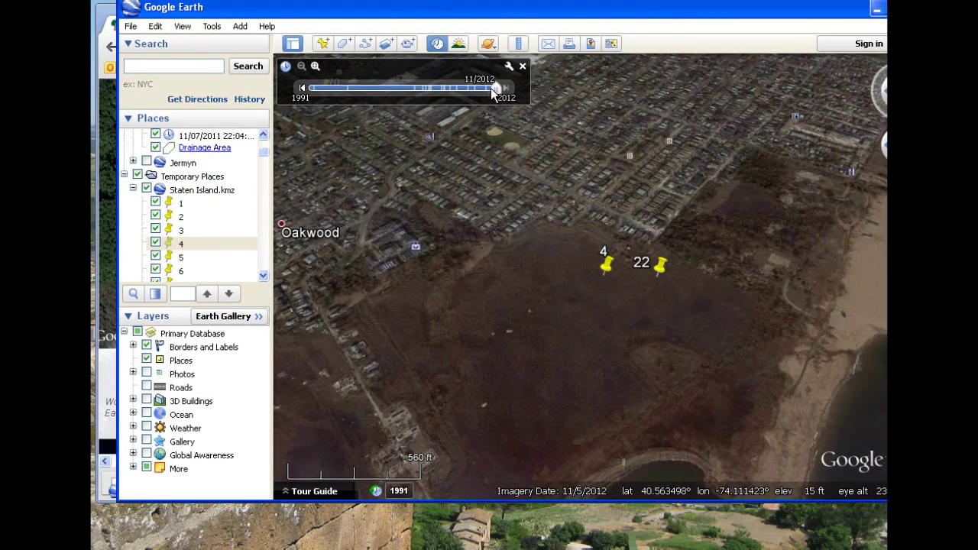
Compare older Oakwood imagery back to 2004, then switch historical imagery off to view current imagery
left_click_drag(492, 88, 416, 92)
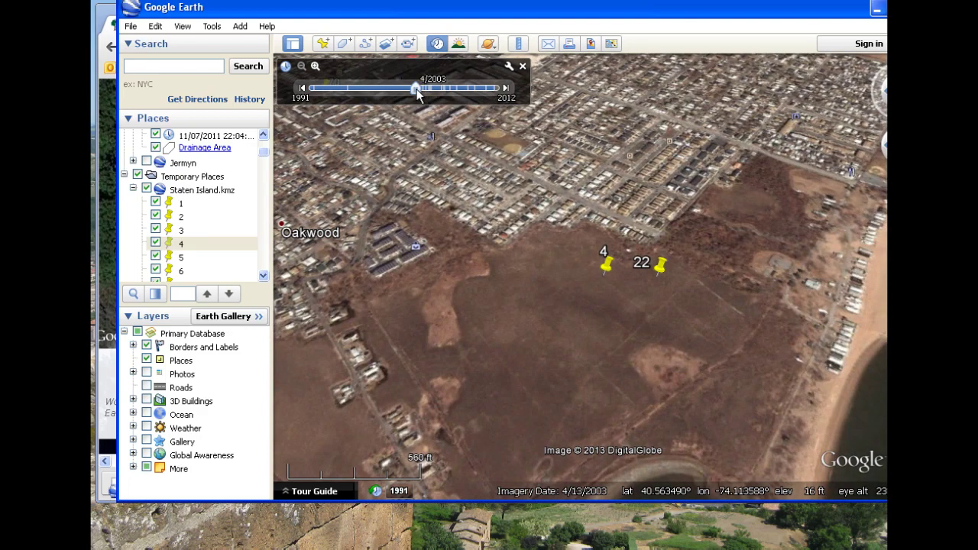
left_click_drag(420, 93, 436, 92)
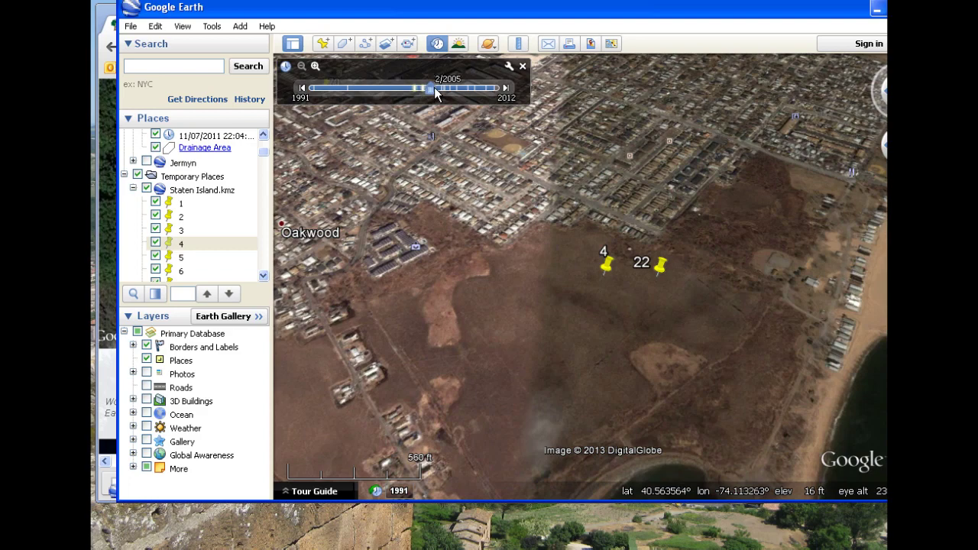
key("alt+Tab")
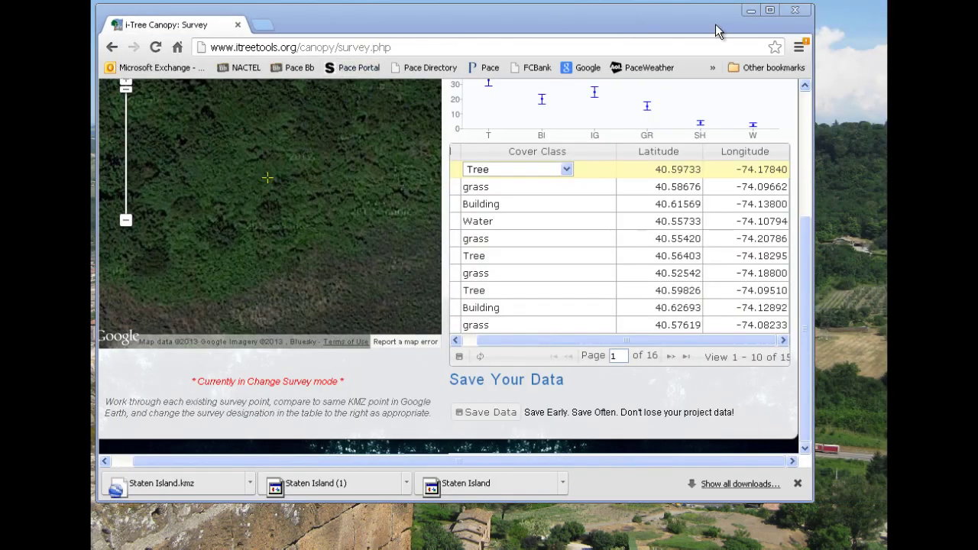
key("alt+Tab")
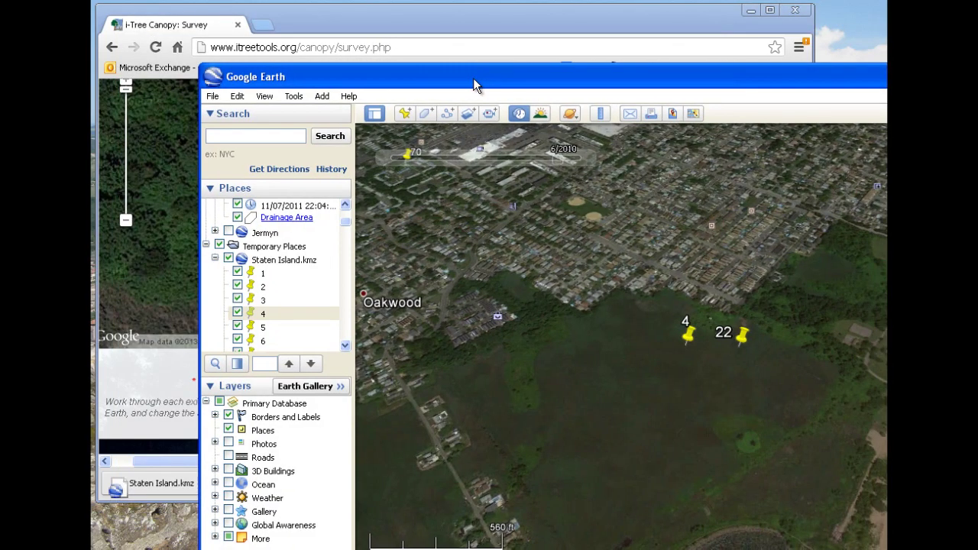
left_click_drag(473, 78, 380, 58)
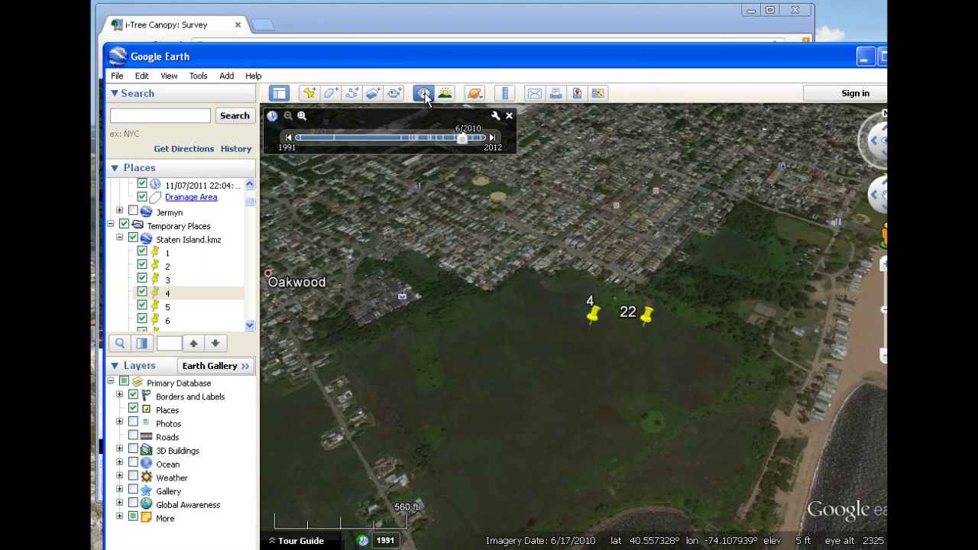
left_click(424, 94)
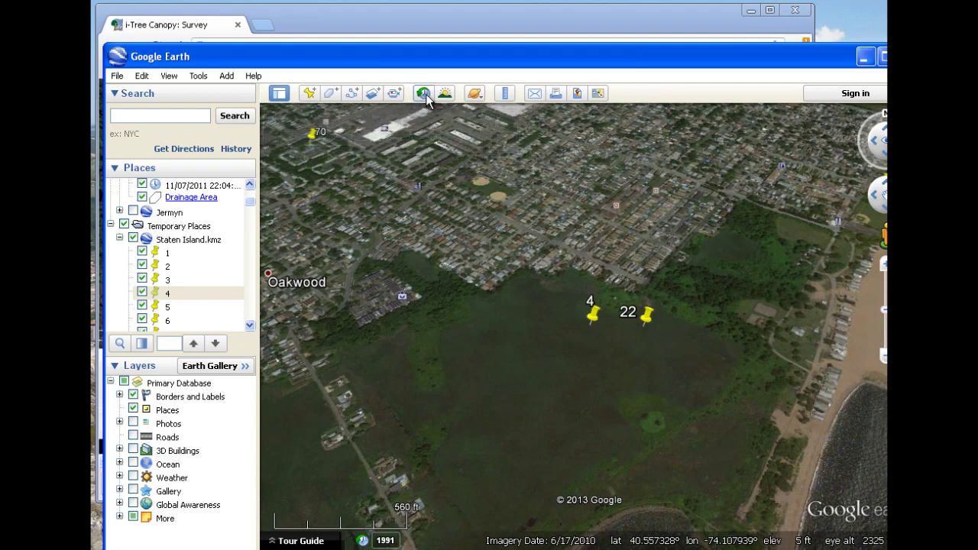